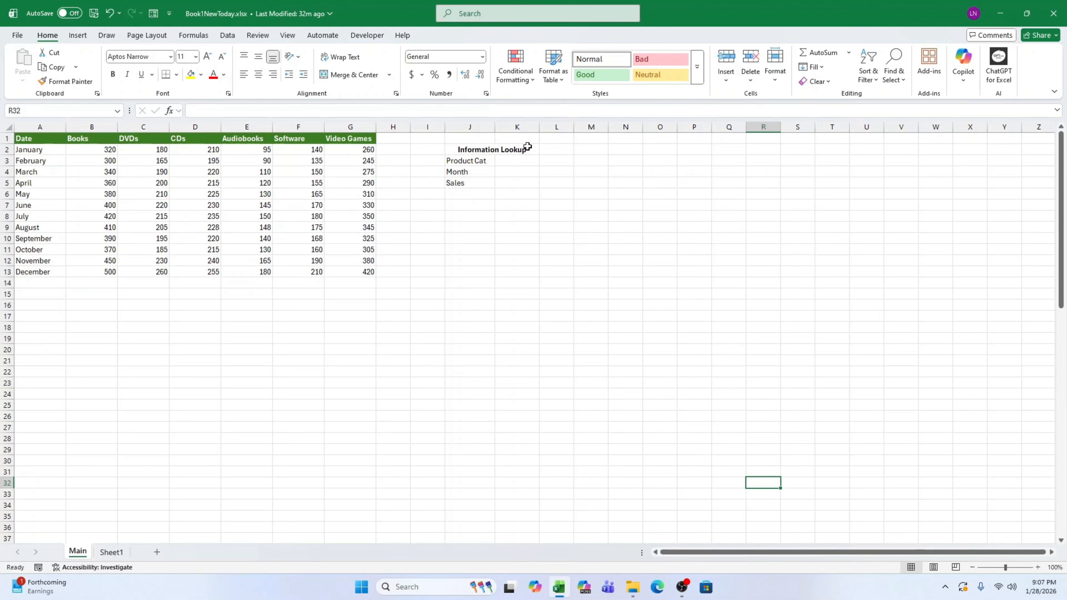
- Enter Books as the product category and July as the month in the Information Lookup table, and check the matching sales cell
left_click_drag(475, 147, 514, 190)
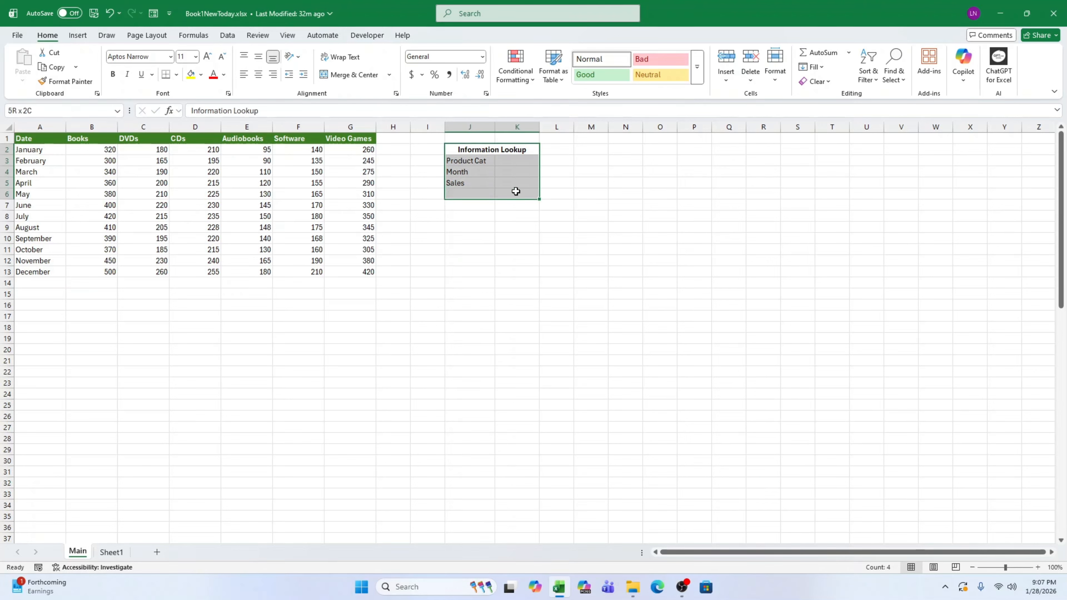
left_click(532, 227)
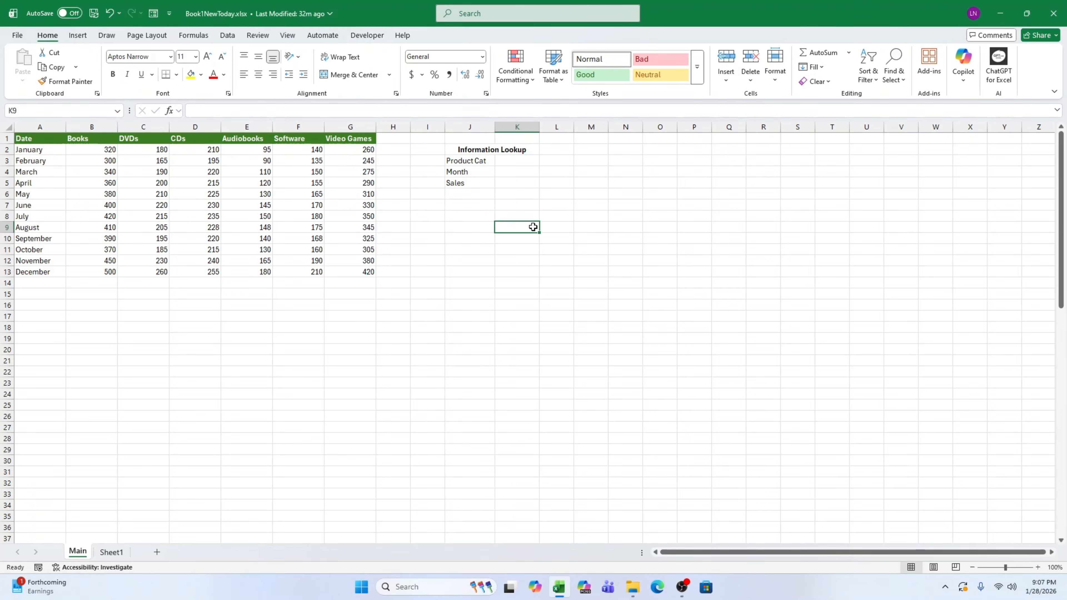
left_click(511, 163)
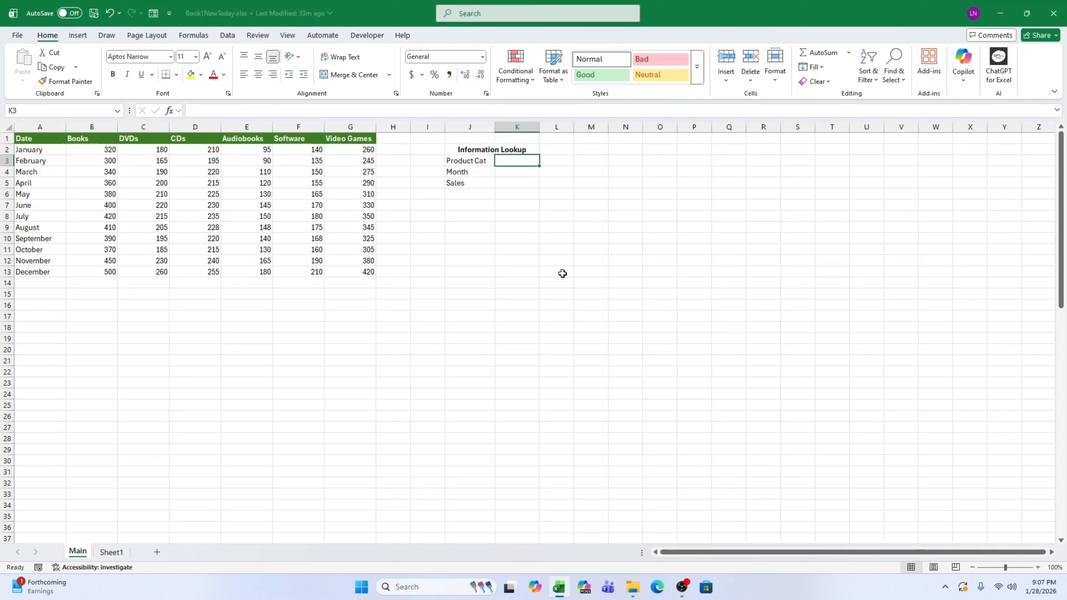
type("B")
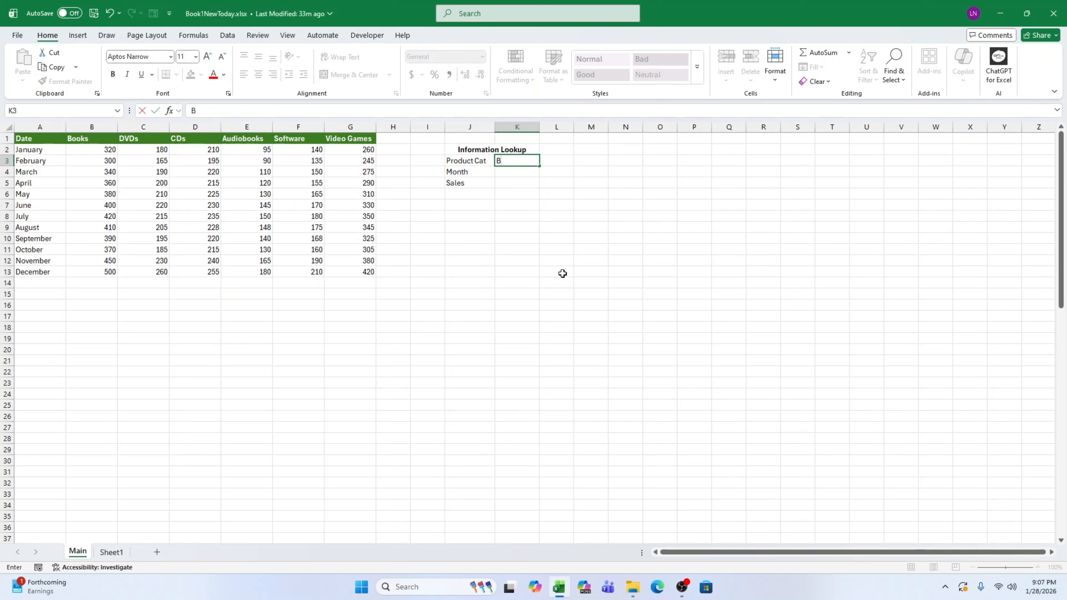
type("ooks")
key("Return")
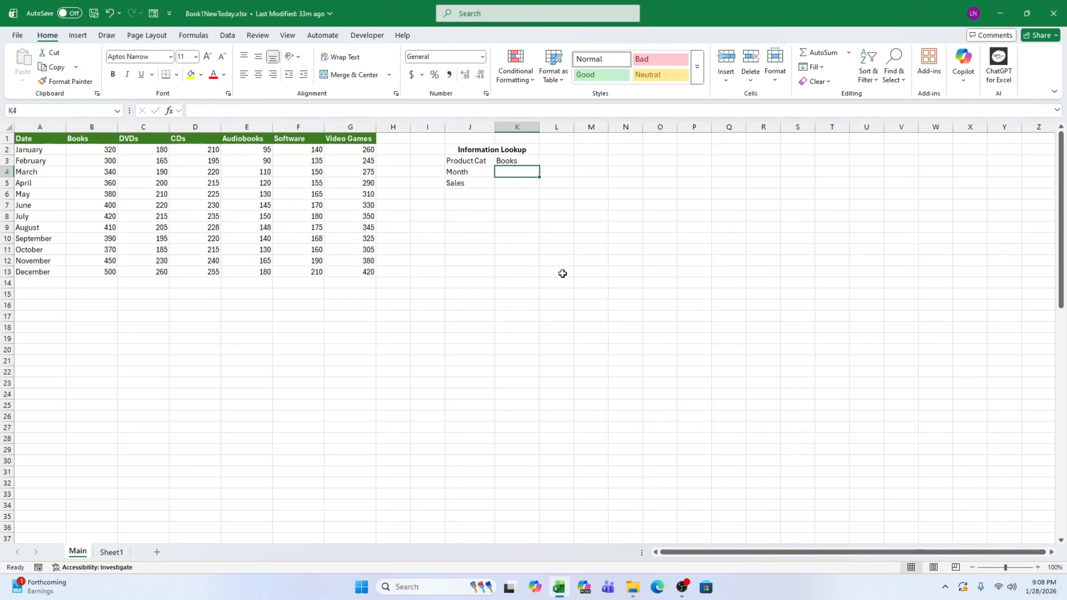
type("July")
left_click(516, 315)
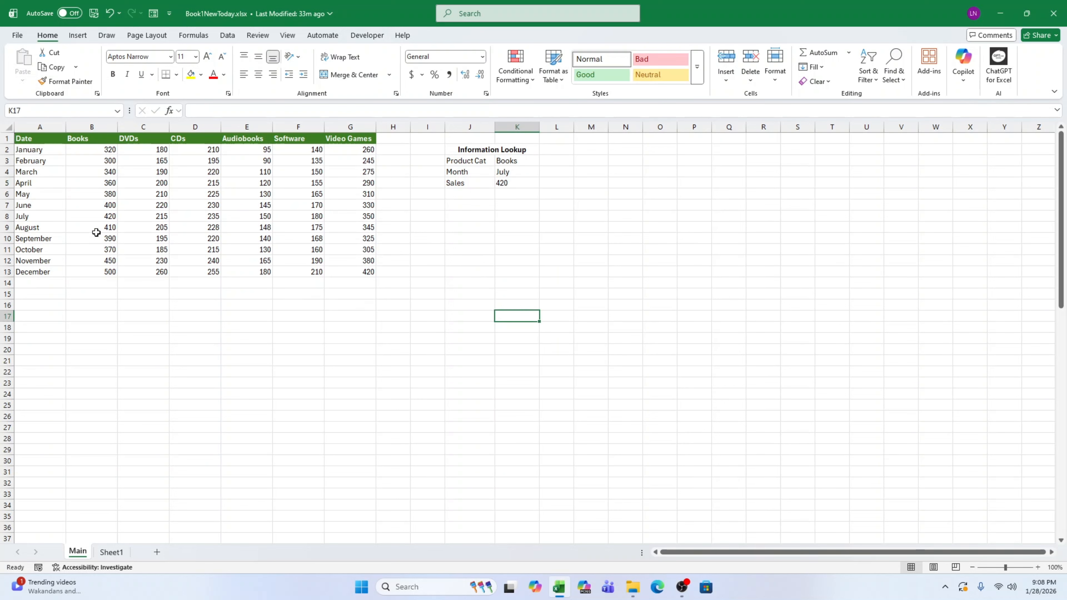
left_click(100, 216)
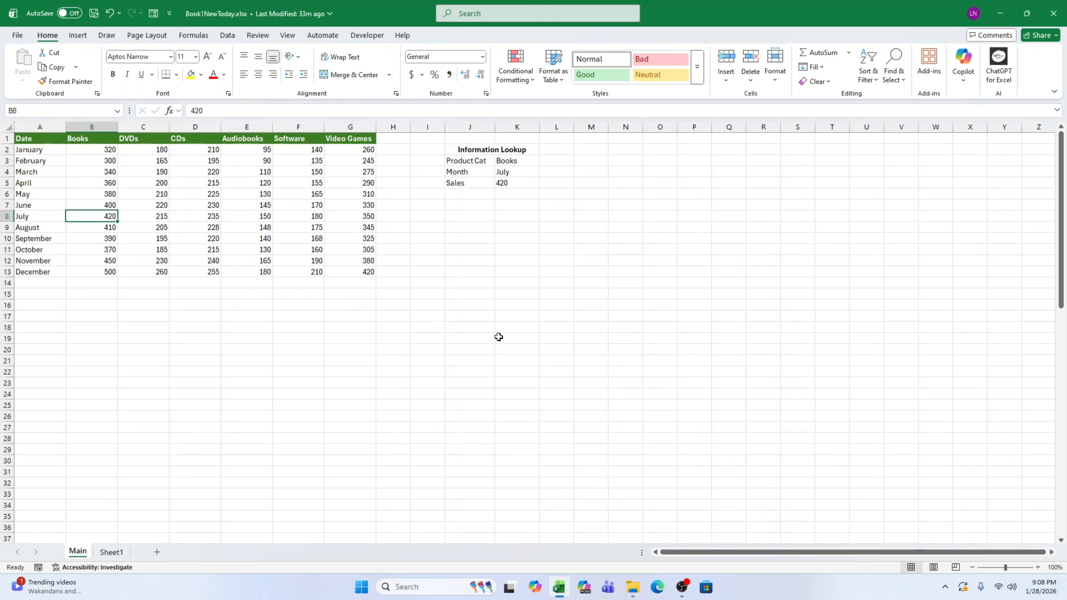
- Clear the product category and month entries in the lookup table and open Data Validation for cell K3
left_click(530, 163)
key("Delete")
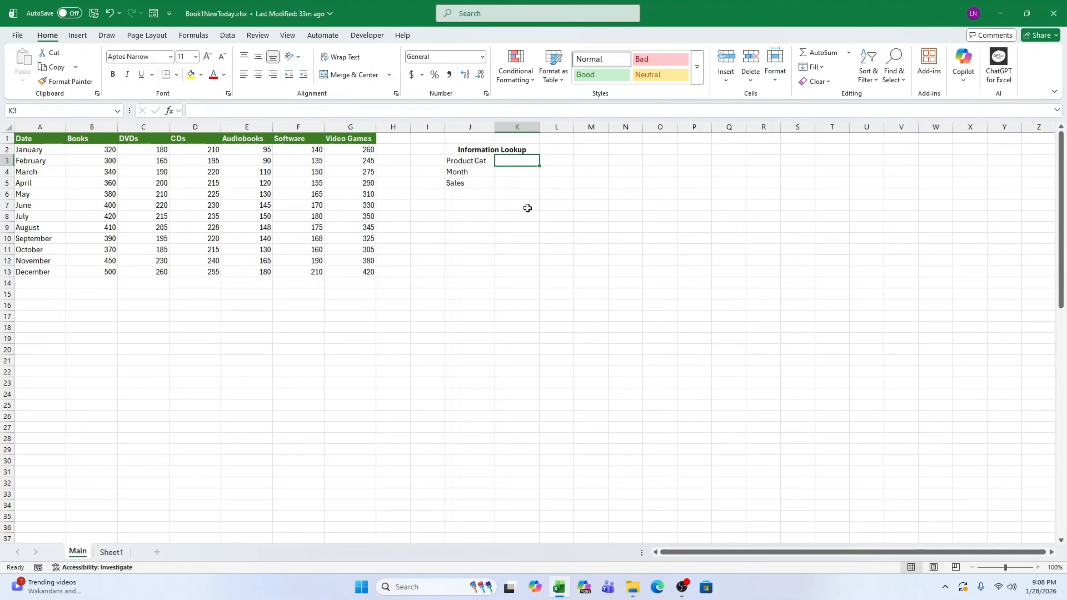
left_click(227, 36)
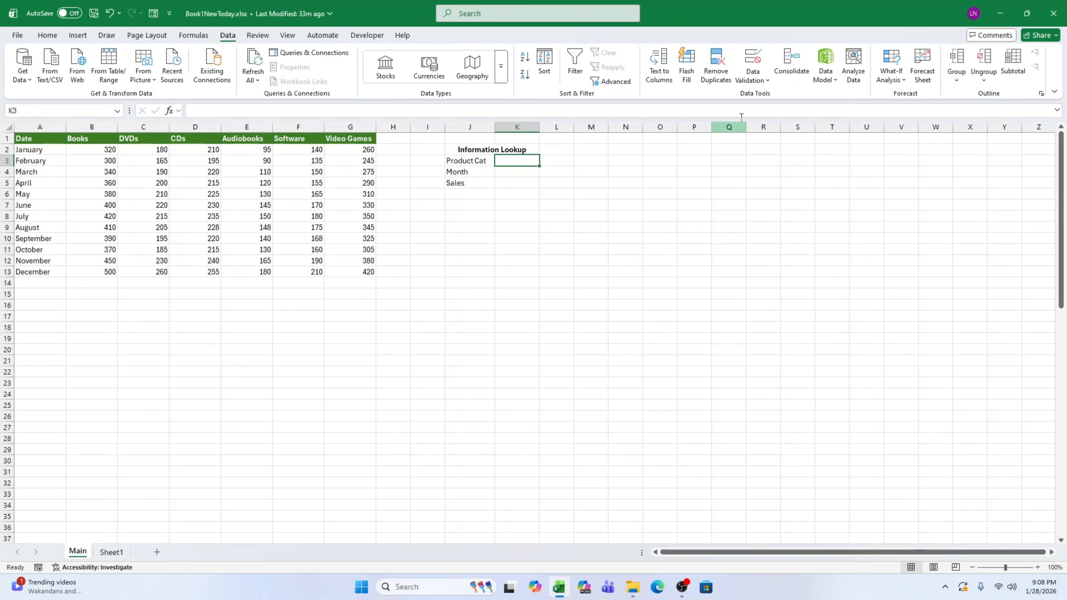
left_click(765, 82)
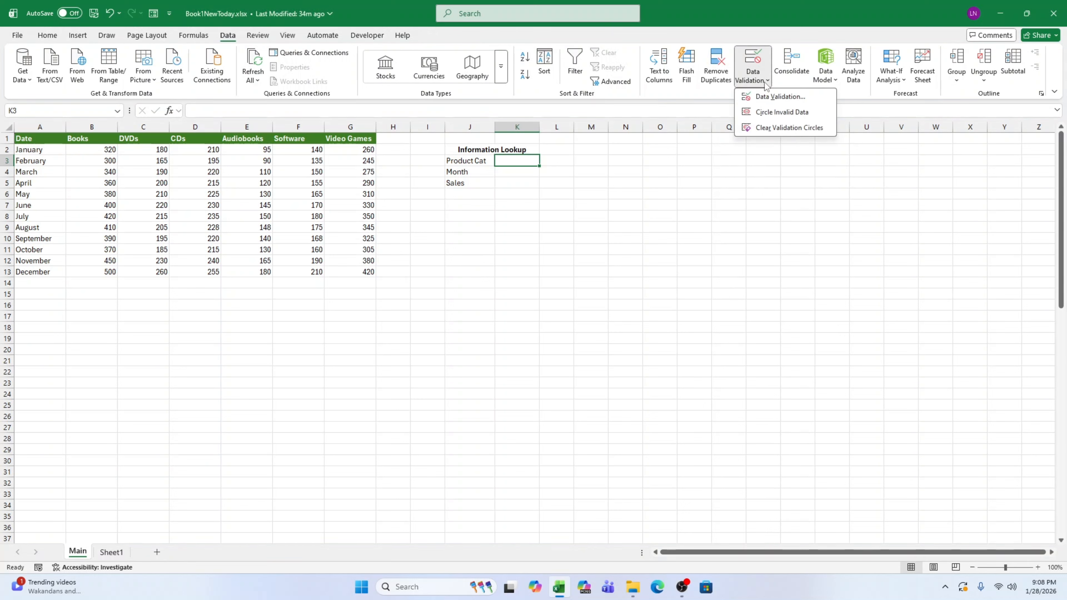
left_click(759, 65)
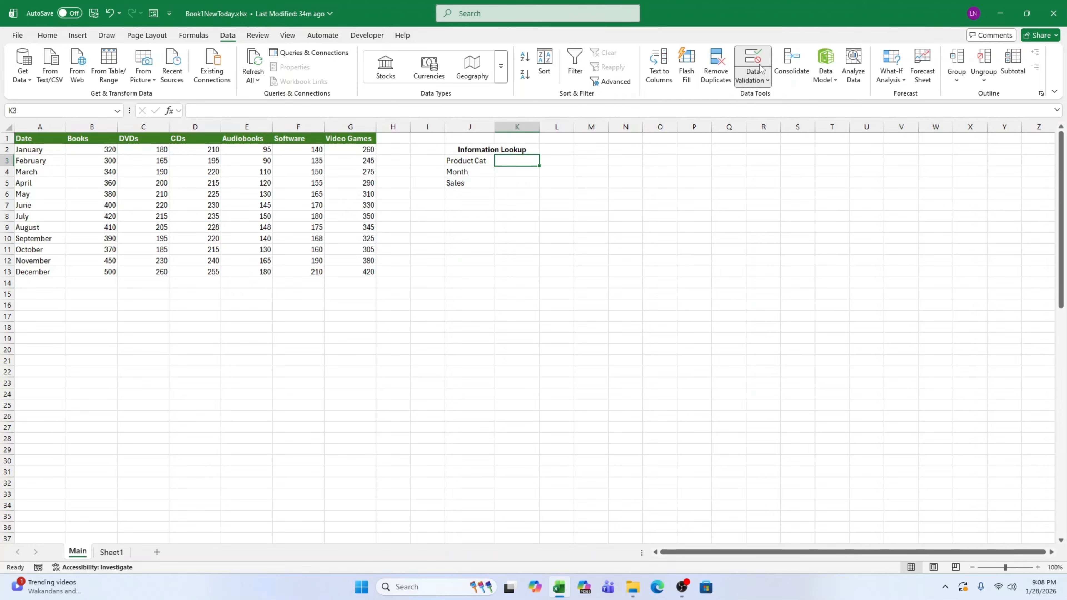
left_click(760, 67)
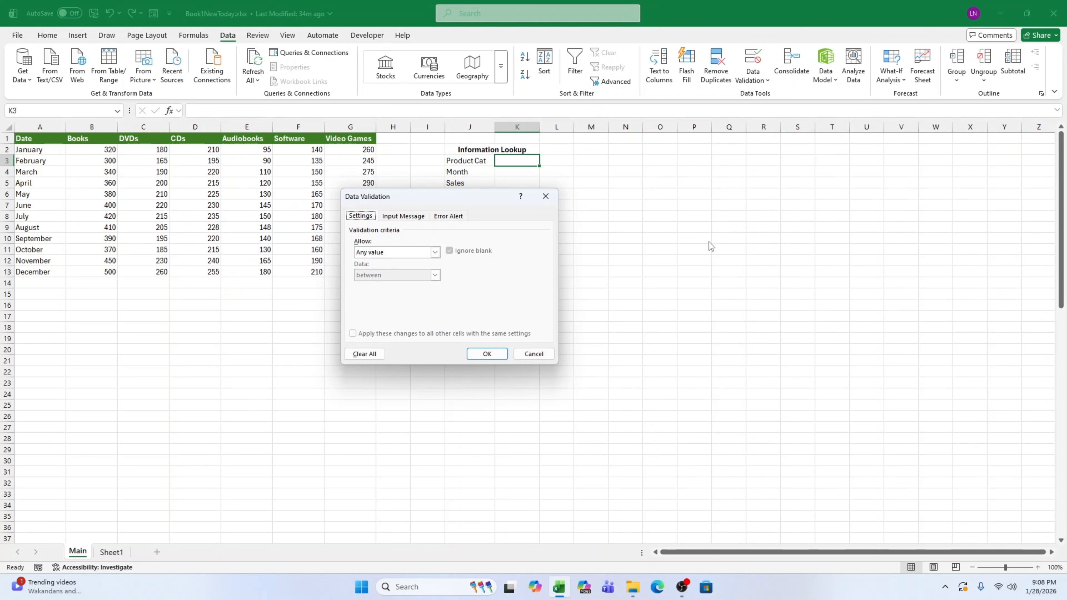
left_click_drag(447, 200, 659, 157)
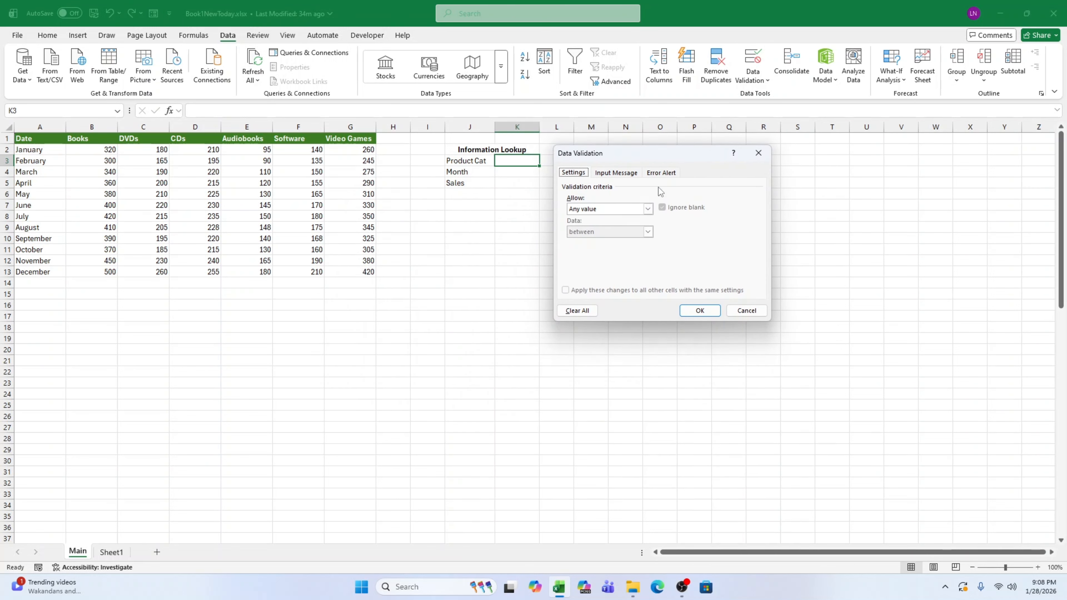
- Set K3's input message title to 'Product Cat' and its text to 'Simple type the product category here. Not Case senstive, Press "Enter" when you are done.'
left_click(647, 208)
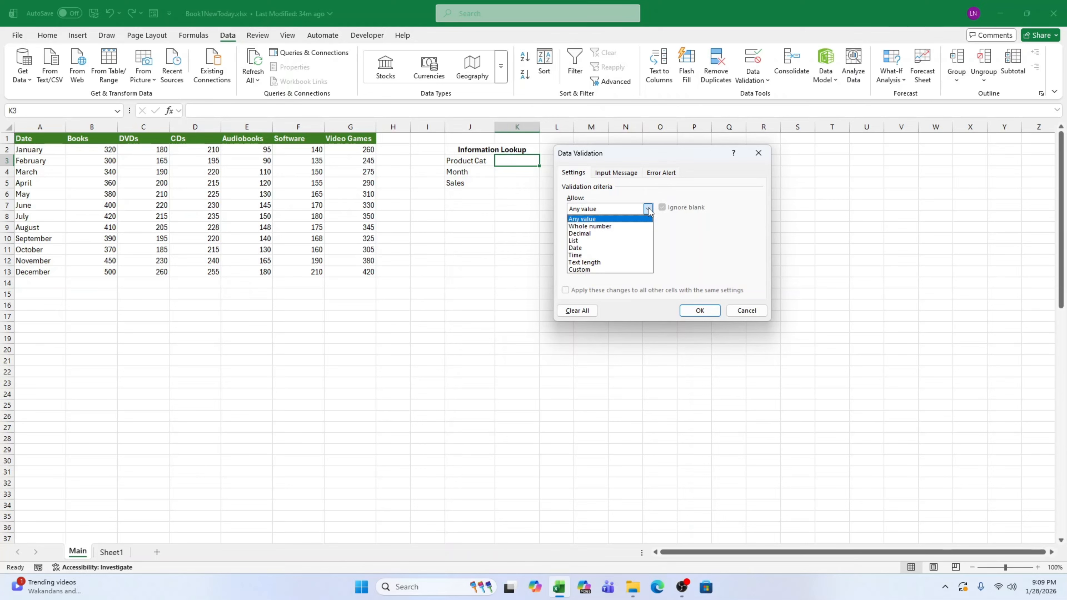
left_click(649, 209)
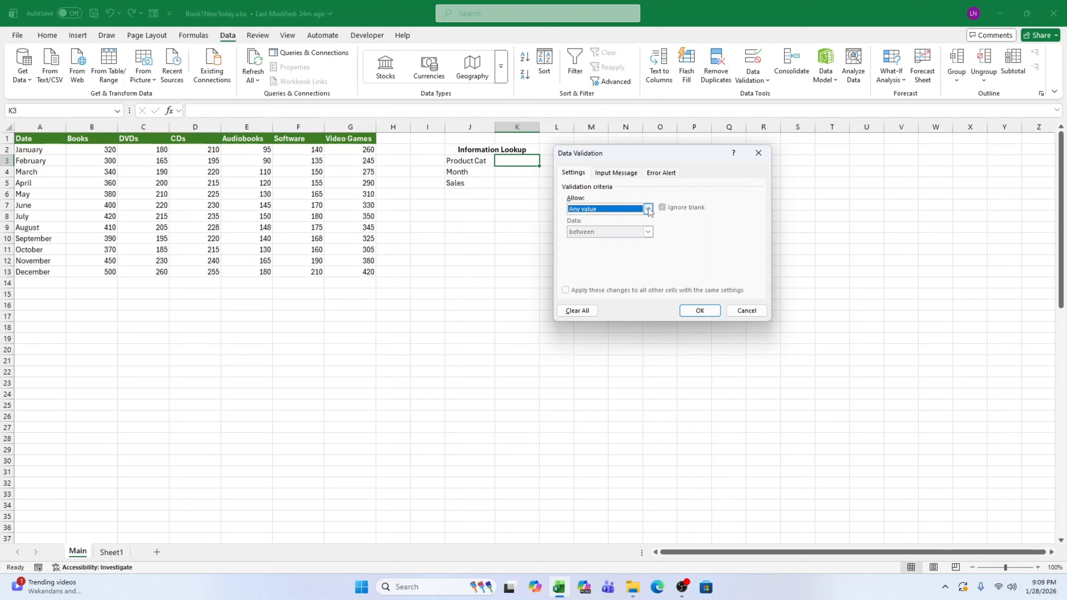
left_click(631, 177)
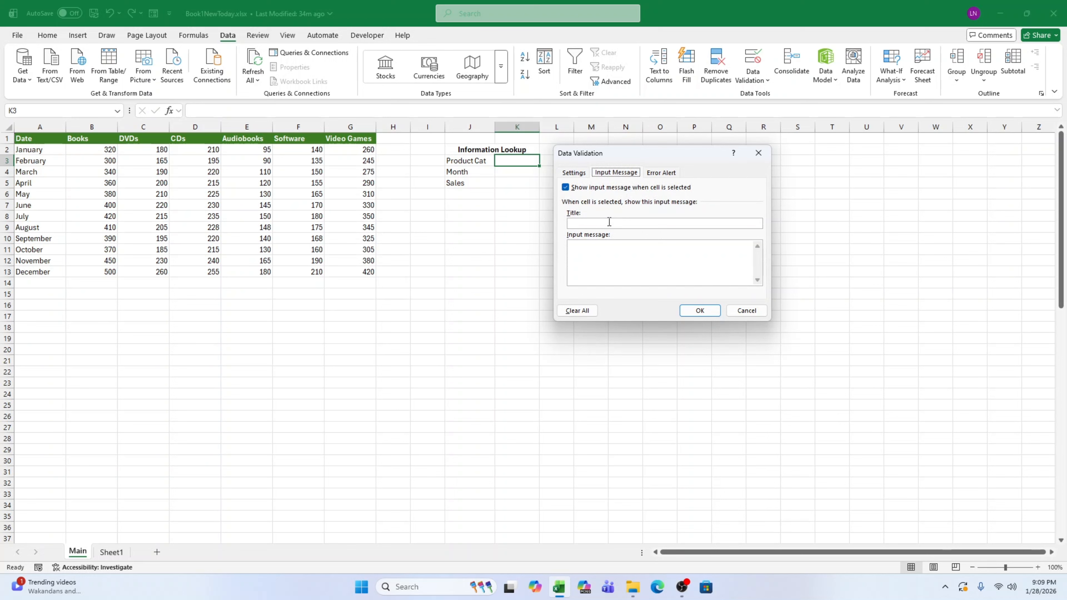
left_click(573, 173)
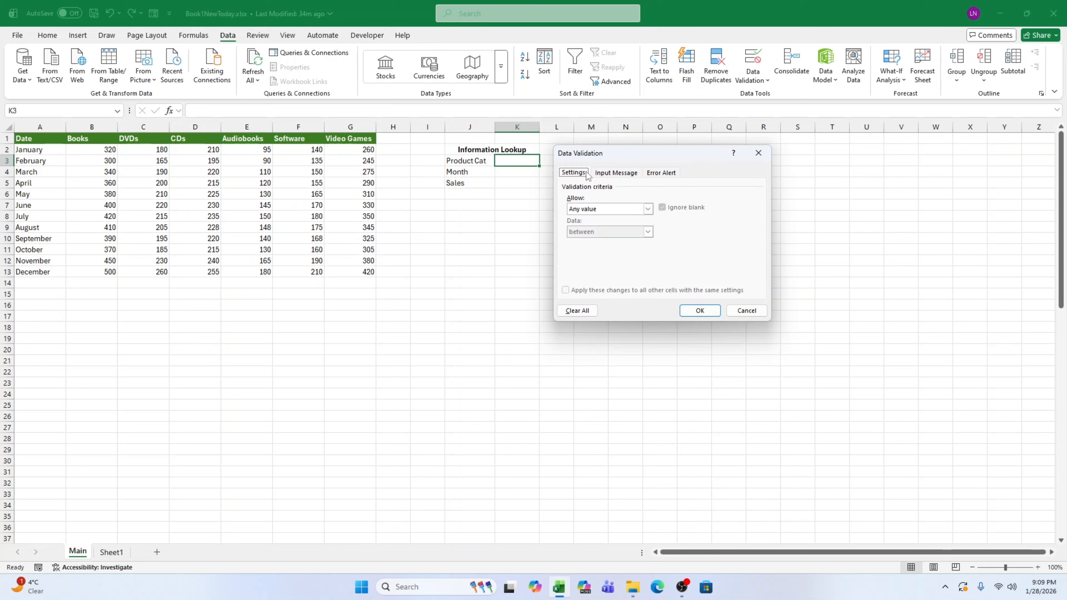
left_click(619, 176)
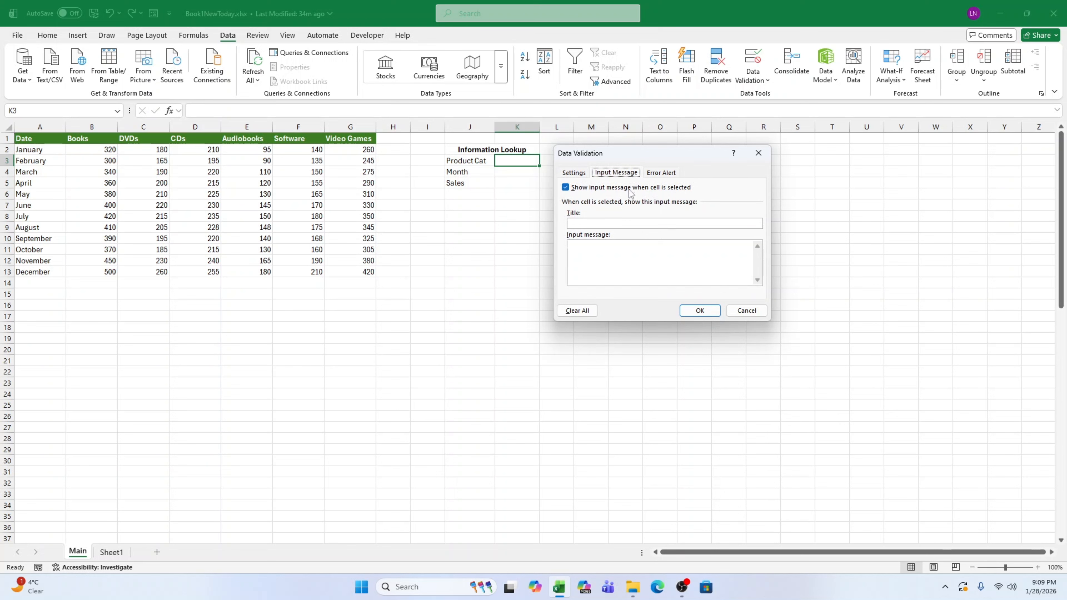
left_click(606, 223)
type("Product Cat")
key("Tab")
type("Tyo")
key("BackSpace")
type("pe")
key("BackSpace")
key("BackSpace")
key("BackSpace")
key("BackSpace")
key("BackSpace")
type("Simple type the product")
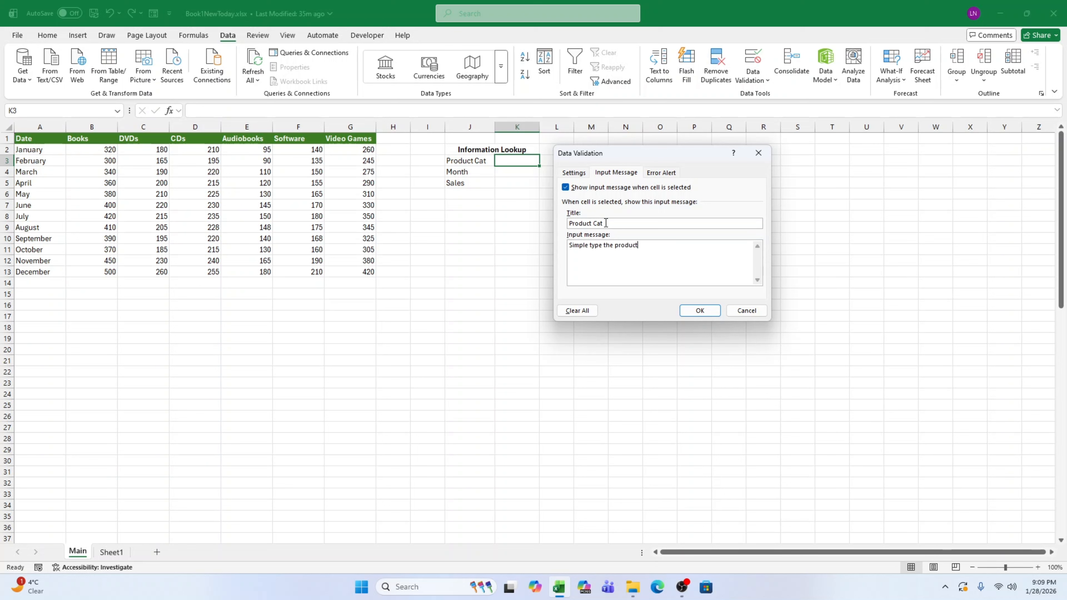
type(" category here. Not Case senstive, Press \"Enter\" when you are do")
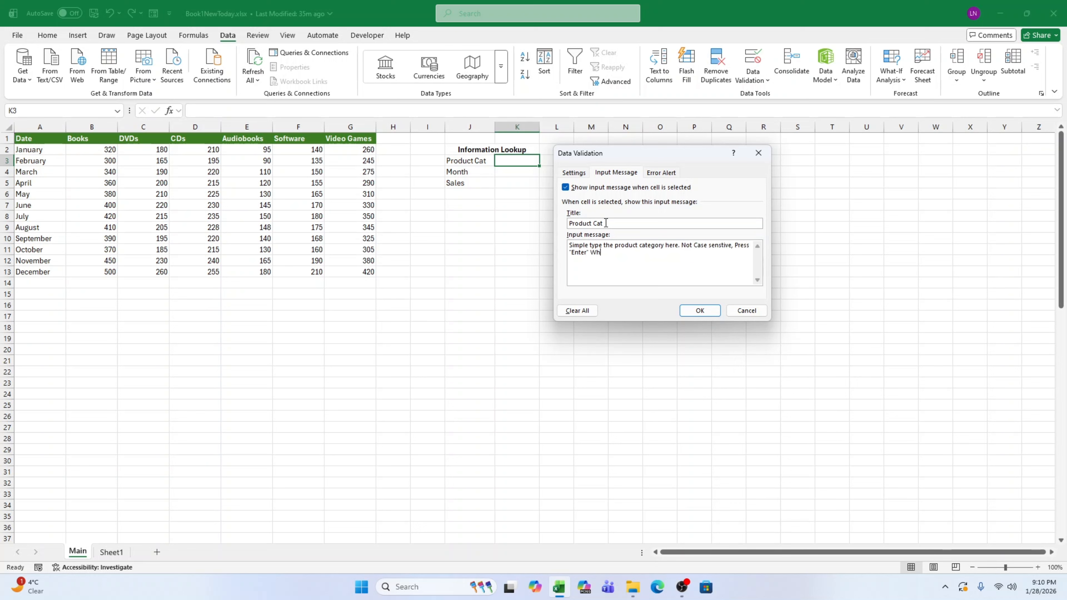
type("ne.")
- Copy the full input message text for reuse and apply the validation settings to cell K3
left_click_drag(670, 262, 569, 243)
right_click(583, 254)
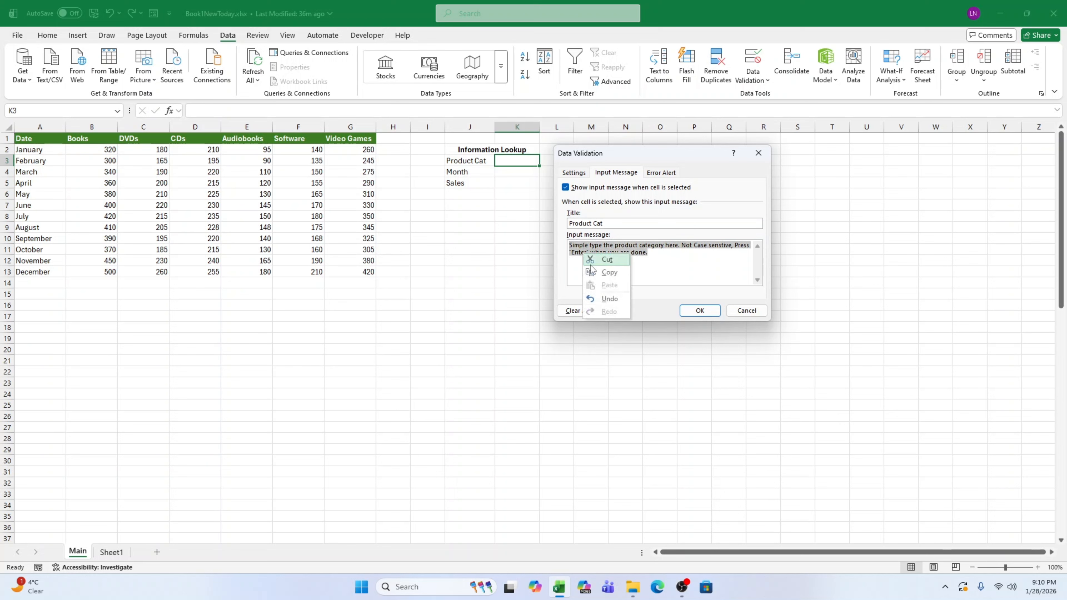
left_click(609, 272)
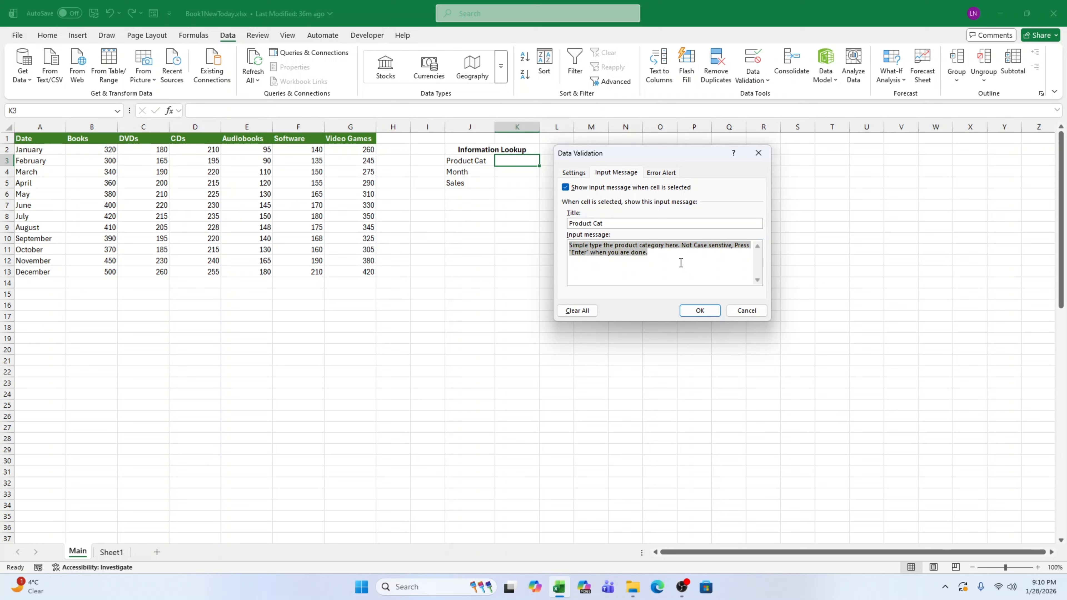
left_click(693, 311)
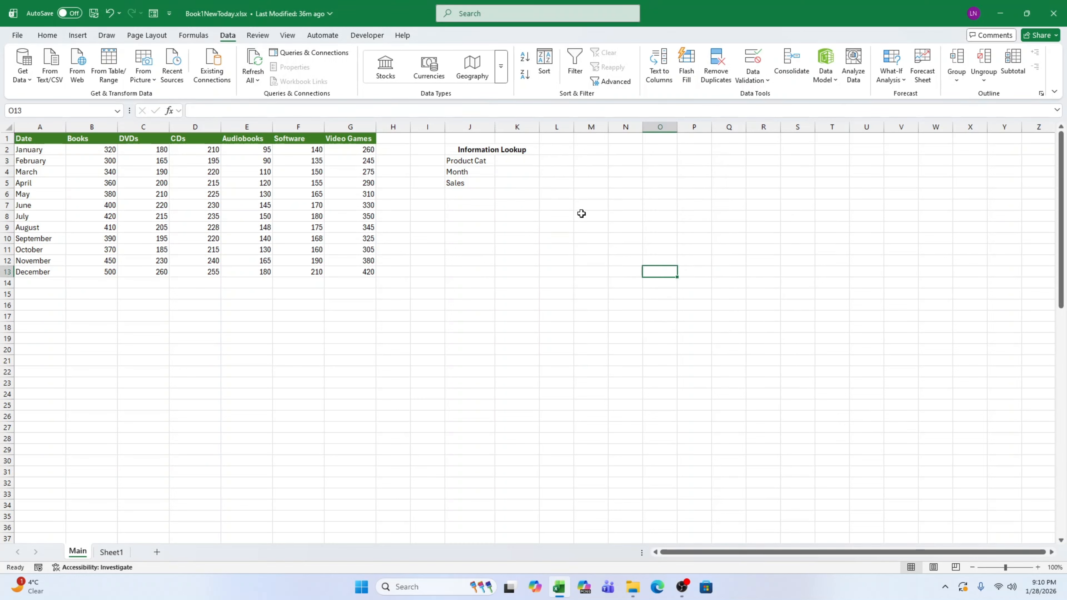
- Check the input message on cell K3, and enter CDs as the product category and May as the month
left_click(526, 162)
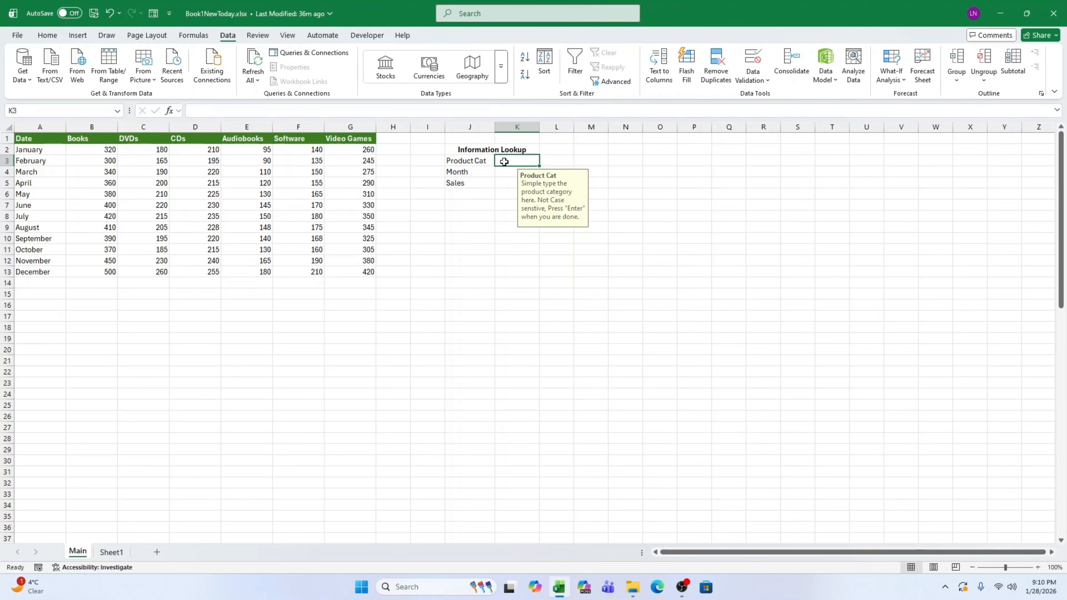
left_click(506, 246)
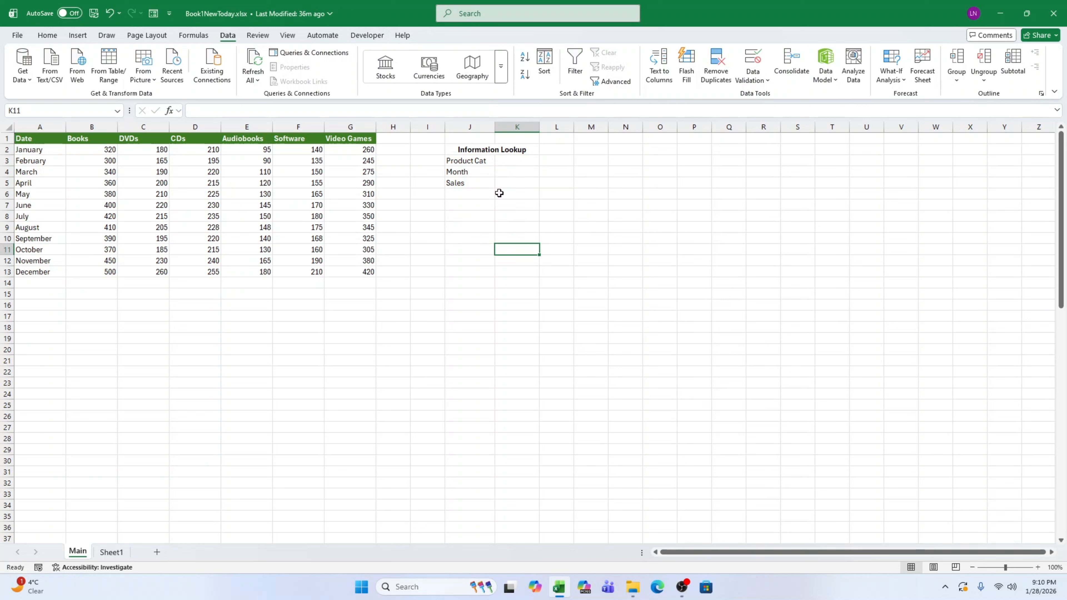
left_click(517, 161)
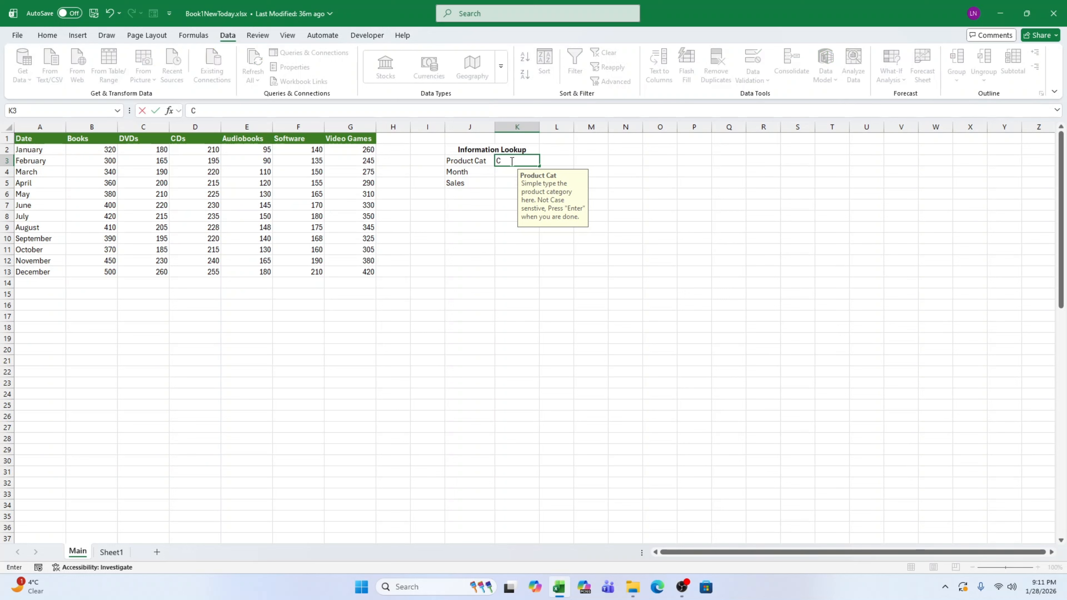
type("Ds")
key("Return")
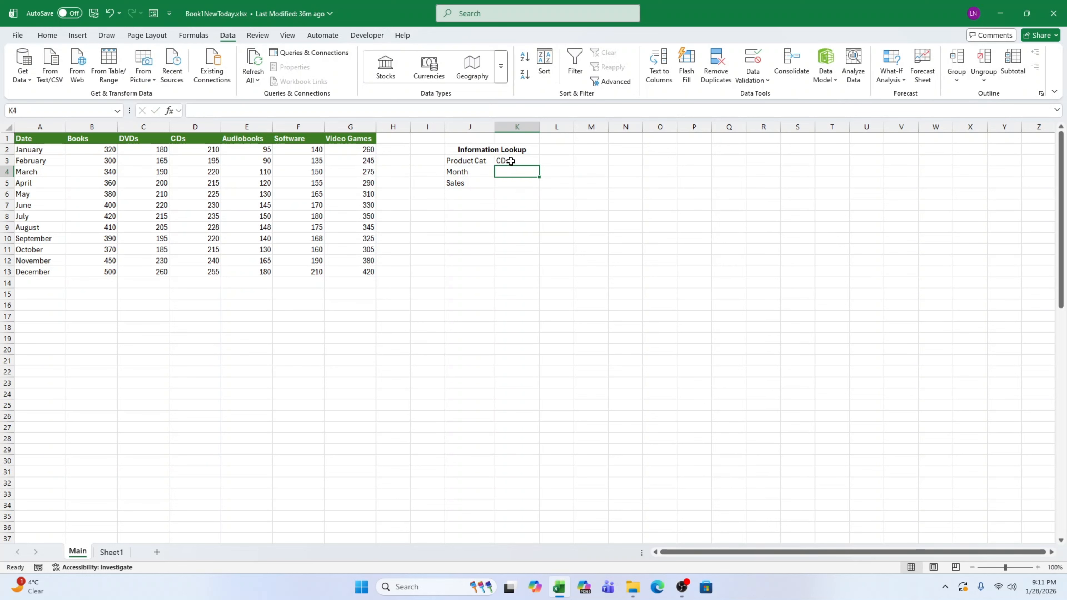
type("May")
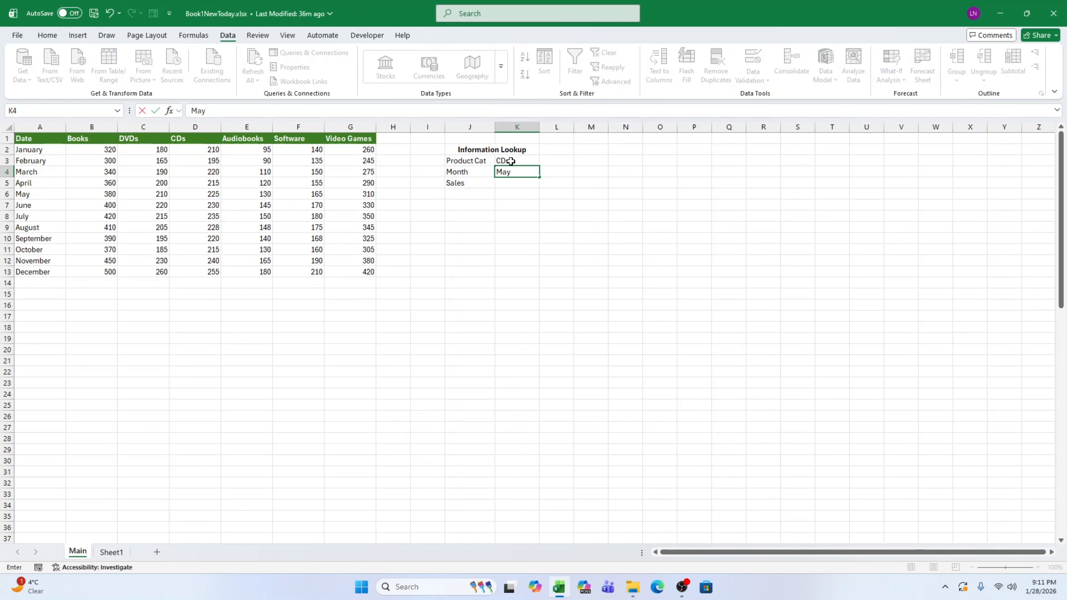
key("Return")
key("Return")
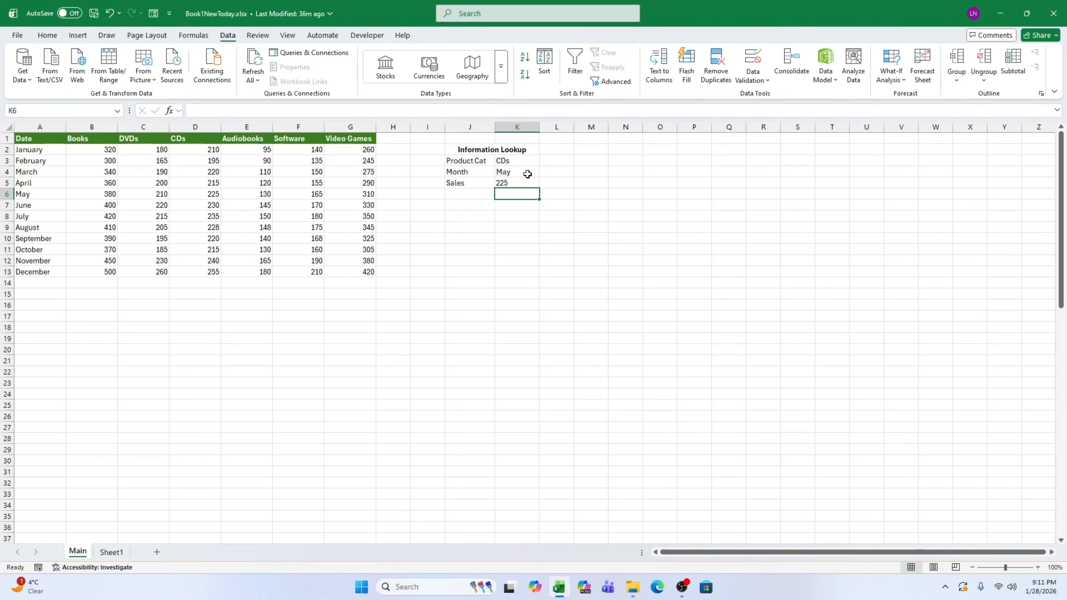
left_click(686, 271)
- Paste the copied text as the validation input message for month cell K4, replacing 'product category' with 'month'
left_click(528, 170)
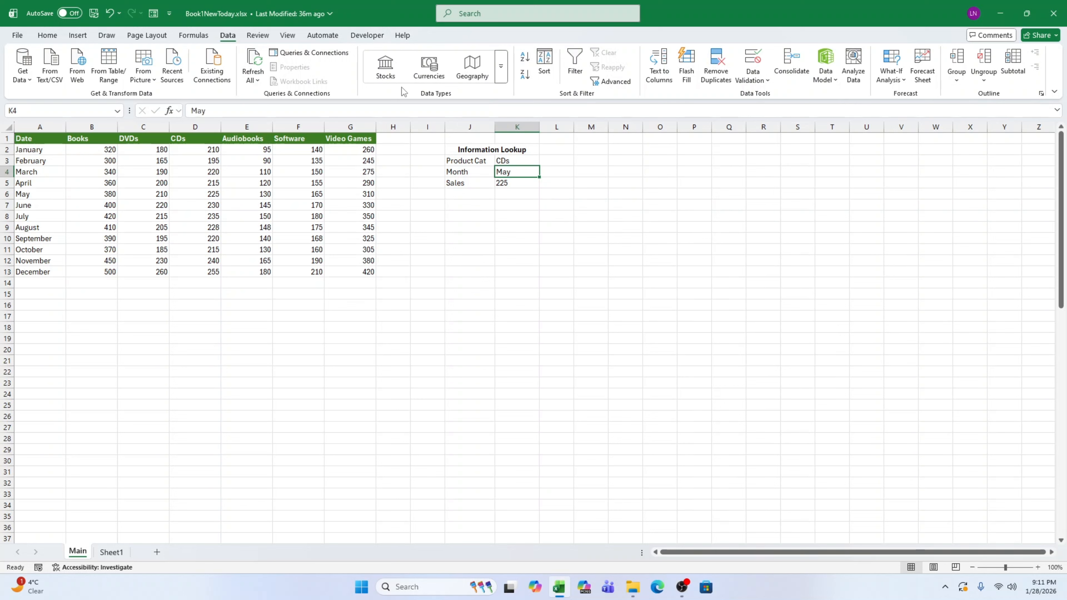
left_click(753, 63)
key("ctrl+v")
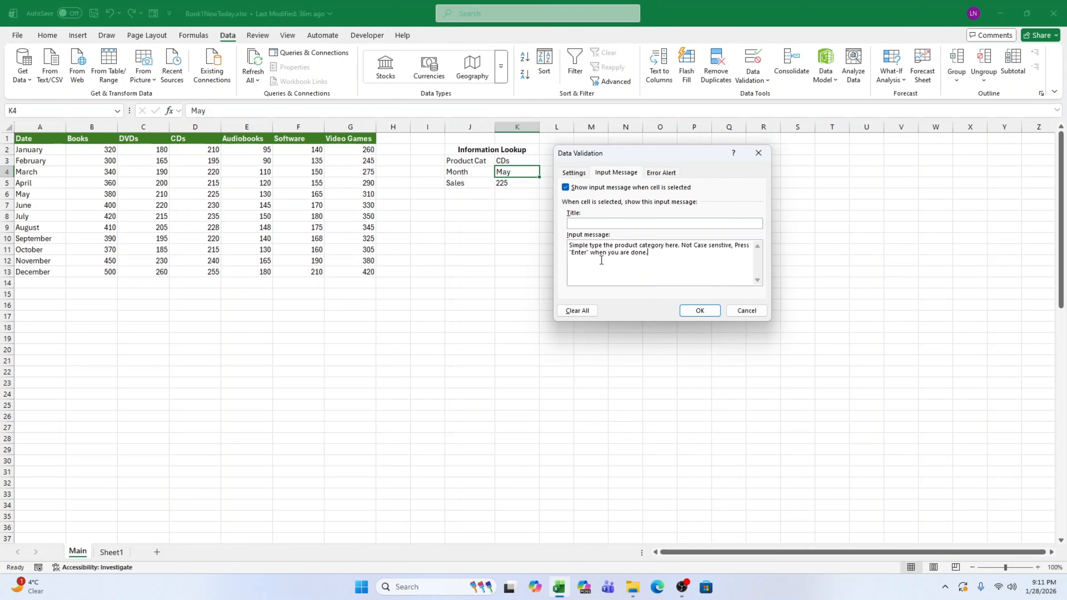
double_click(625, 244)
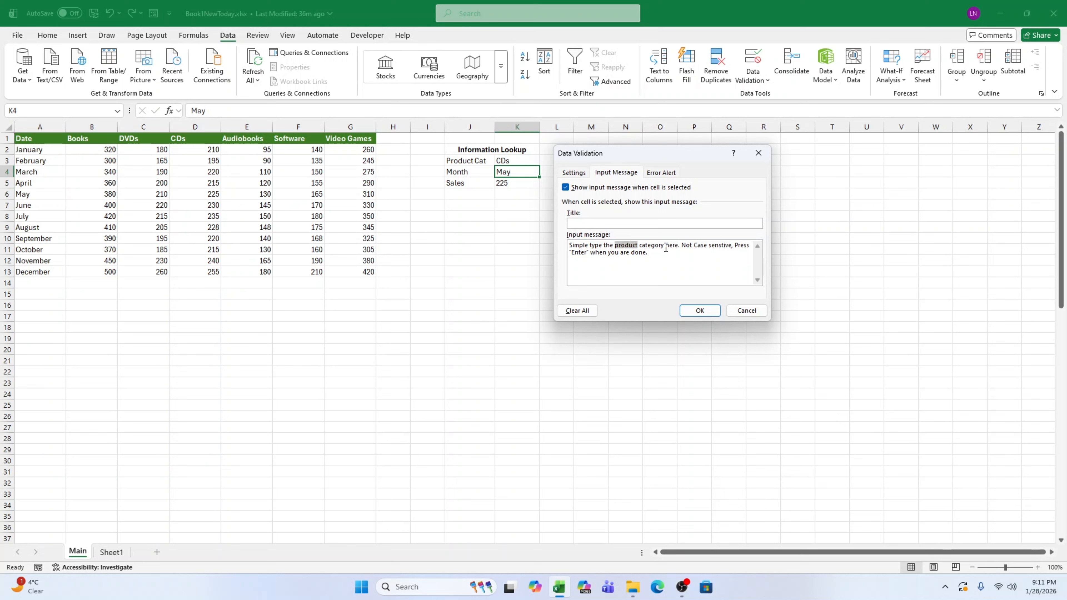
left_click_drag(664, 246, 613, 248)
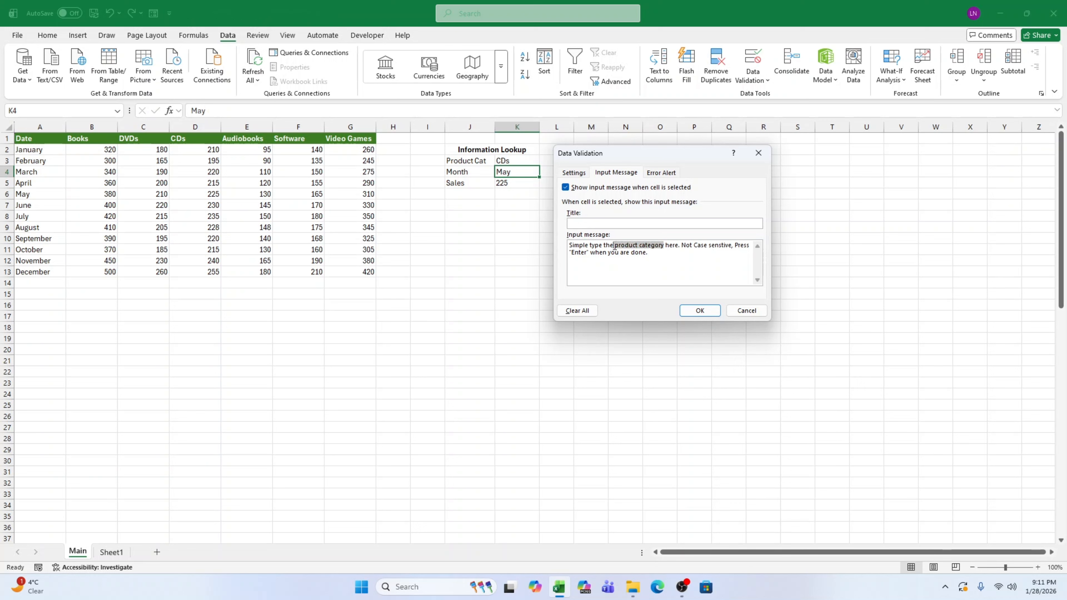
type("month")
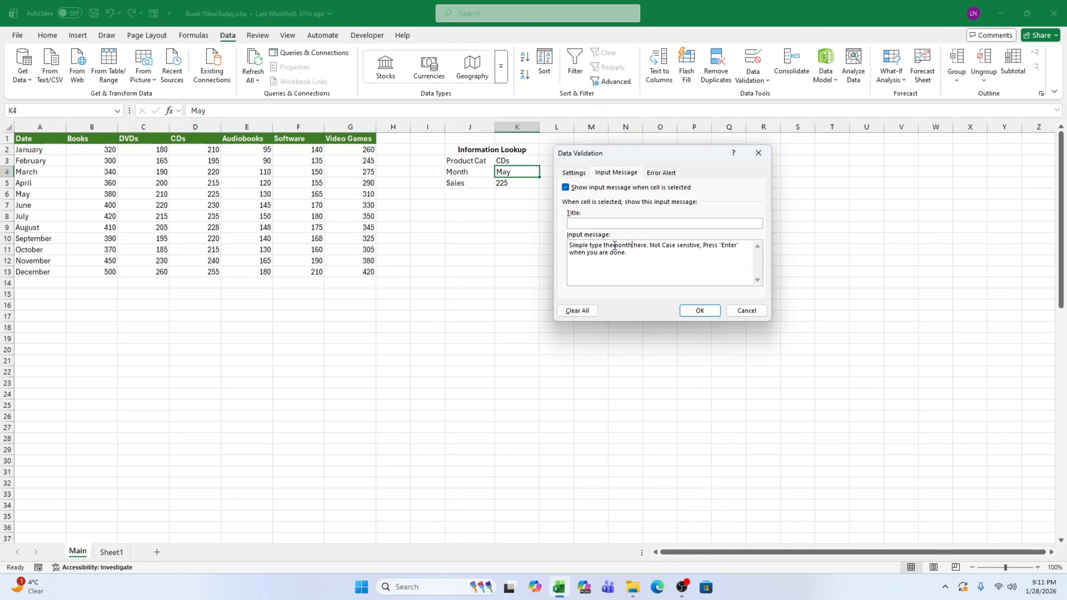
- Title the input message for cell K4 'Month' and apply the validation settings
left_click(623, 224)
type("Month")
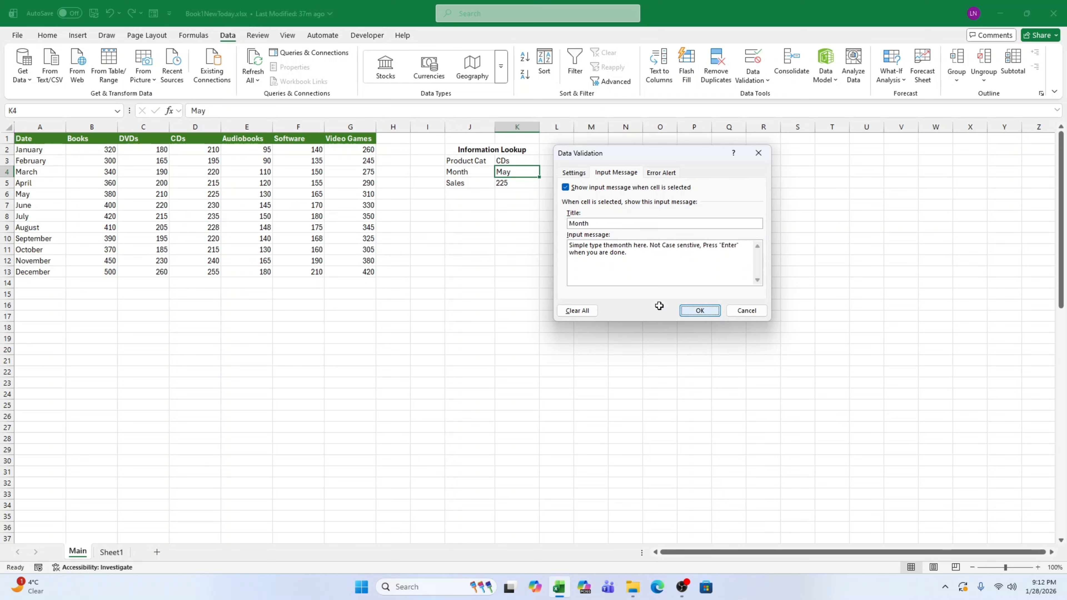
left_click(690, 307)
left_click(688, 318)
- Check the input messages on the product category and month cells of the lookup table
left_click(530, 173)
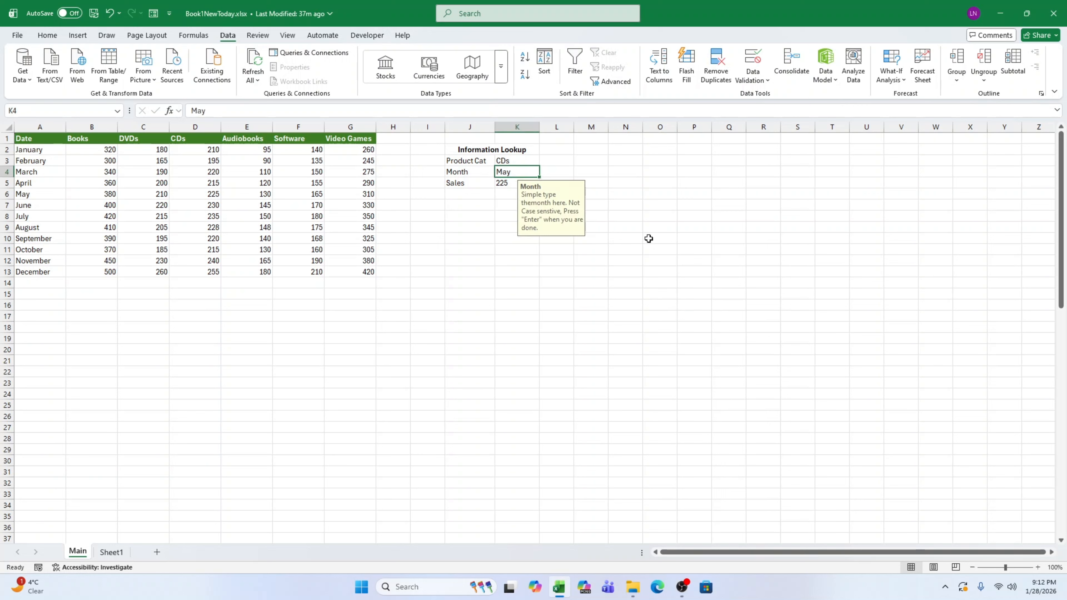
left_click(535, 159)
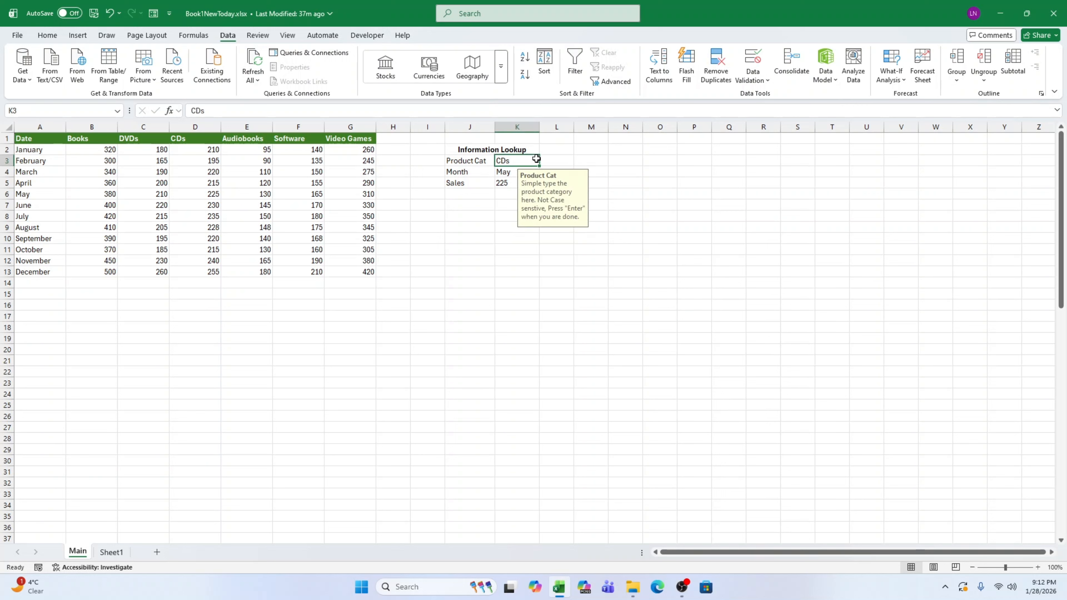
left_click(506, 172)
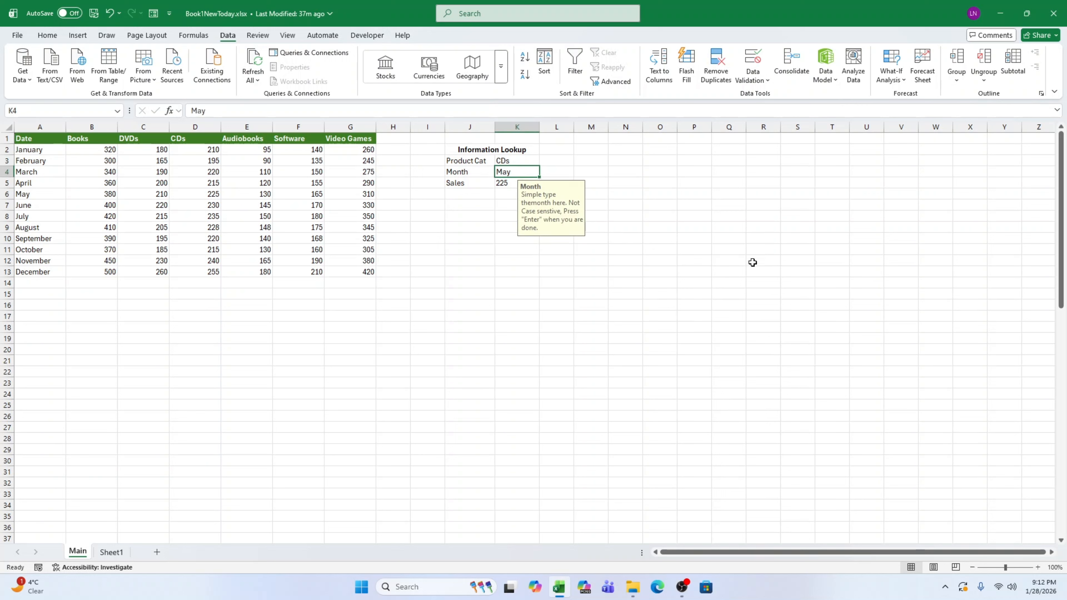